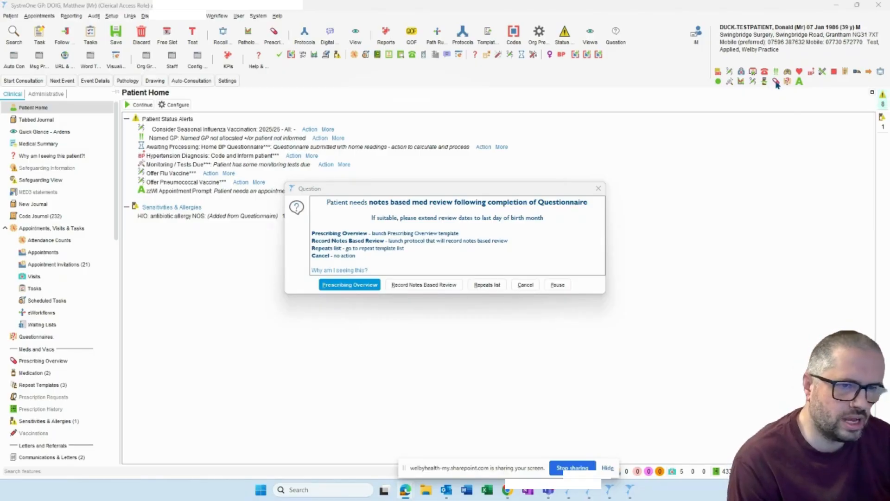
# - Launch the Prescribing Overview template from the med review prompt and check the medication review and recall status entries
pyautogui.click(355, 287)
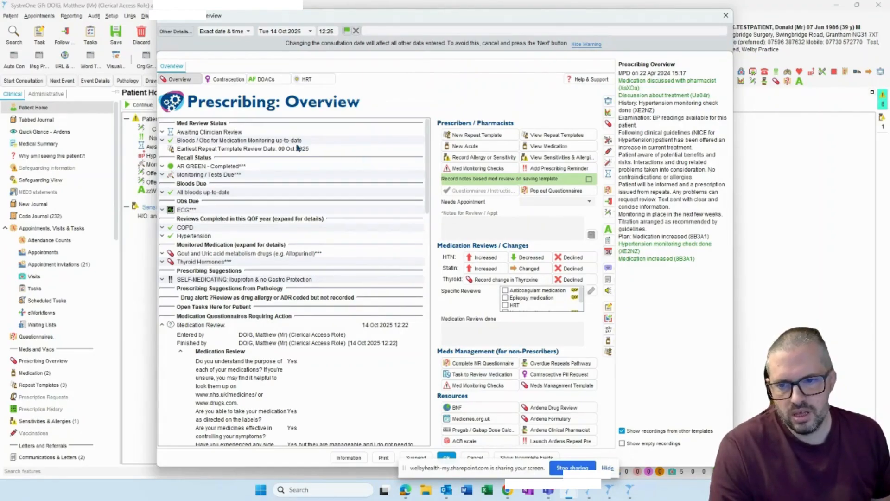
pyautogui.click(226, 130)
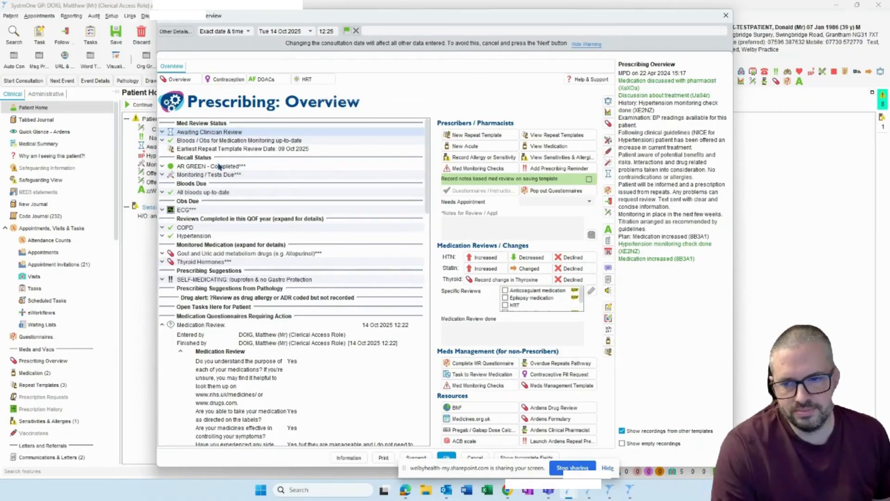
pyautogui.click(201, 167)
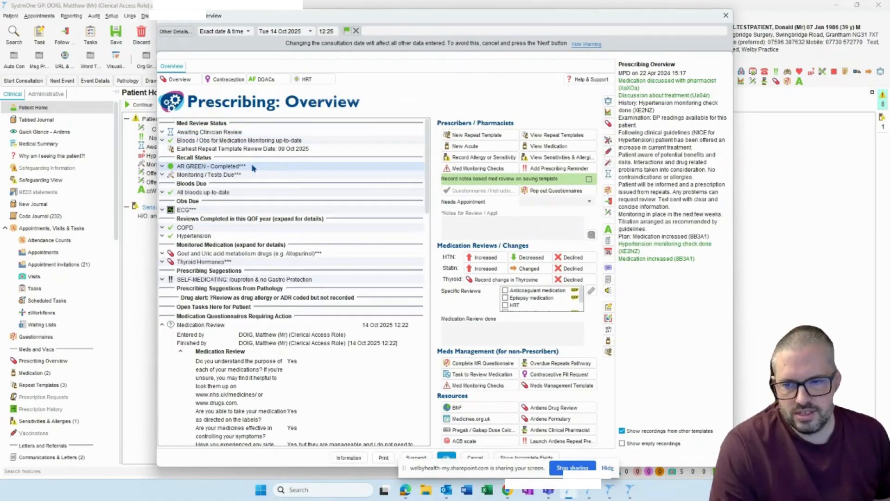
pyautogui.click(207, 175)
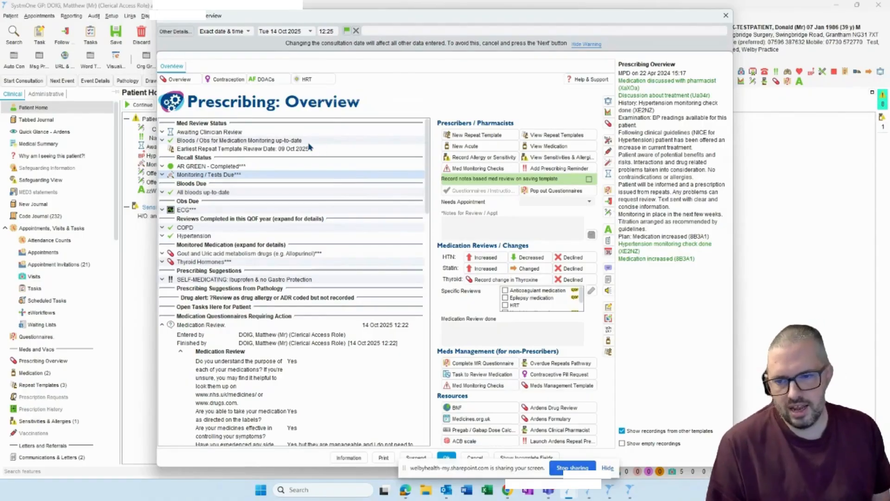
pyautogui.click(193, 139)
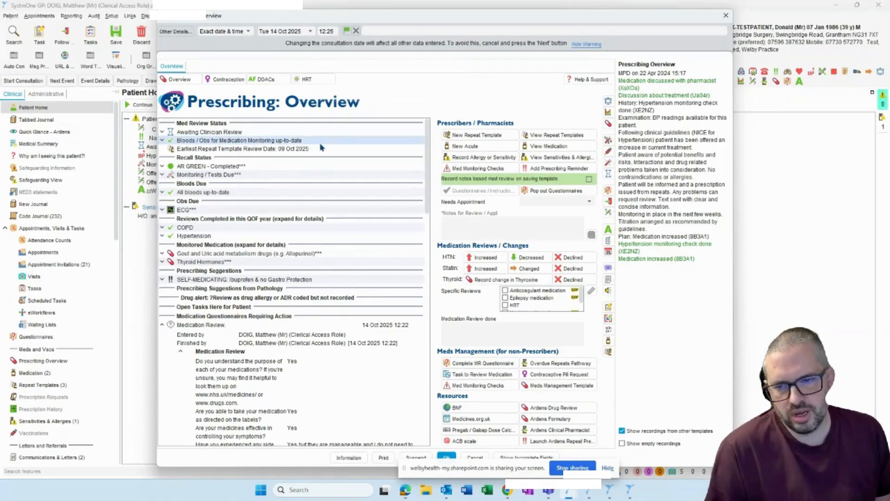
pyautogui.click(216, 175)
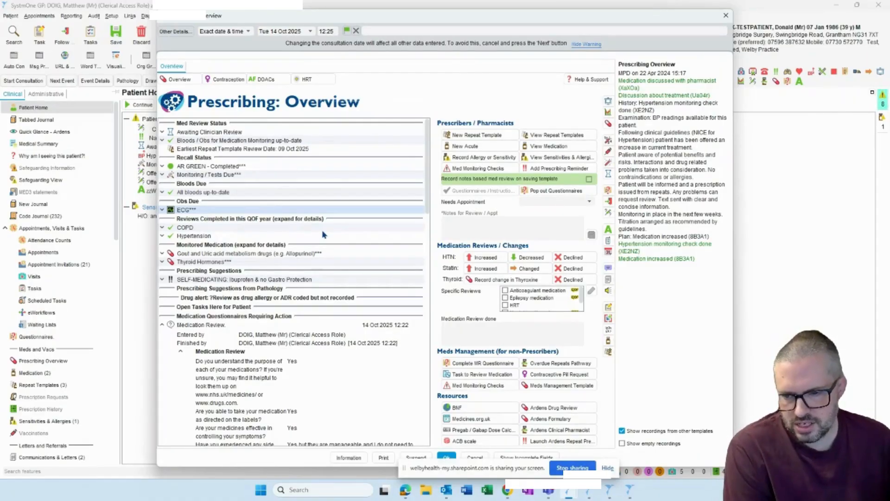
# - Check the monitoring requirements for the gout and uric acid drugs and the thyroid hormones, collapsing both entries again
pyautogui.click(162, 254)
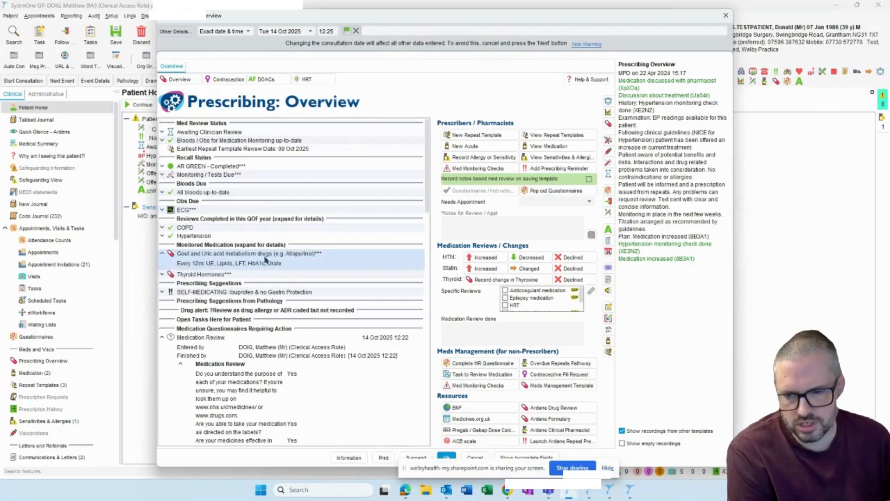
pyautogui.click(162, 275)
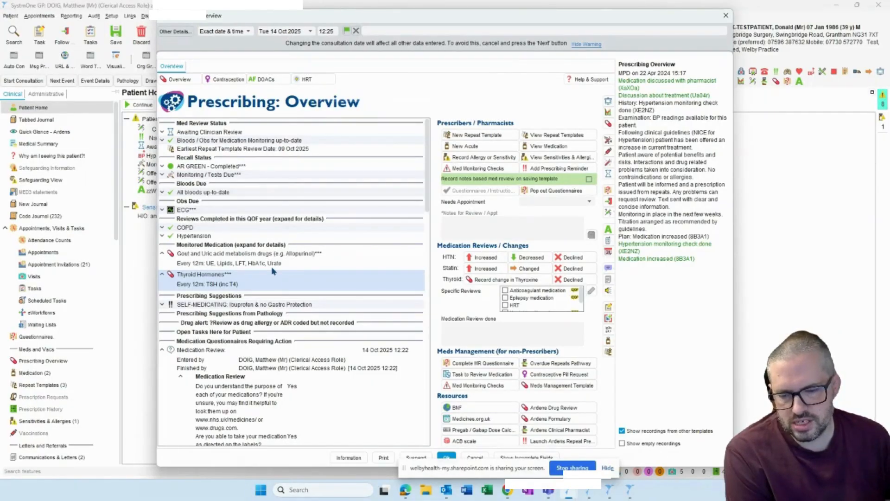
pyautogui.click(161, 253)
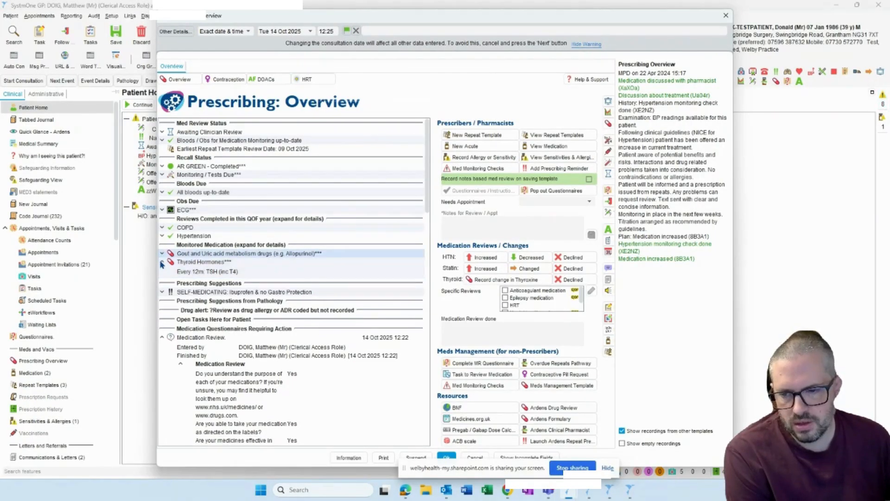
pyautogui.click(162, 263)
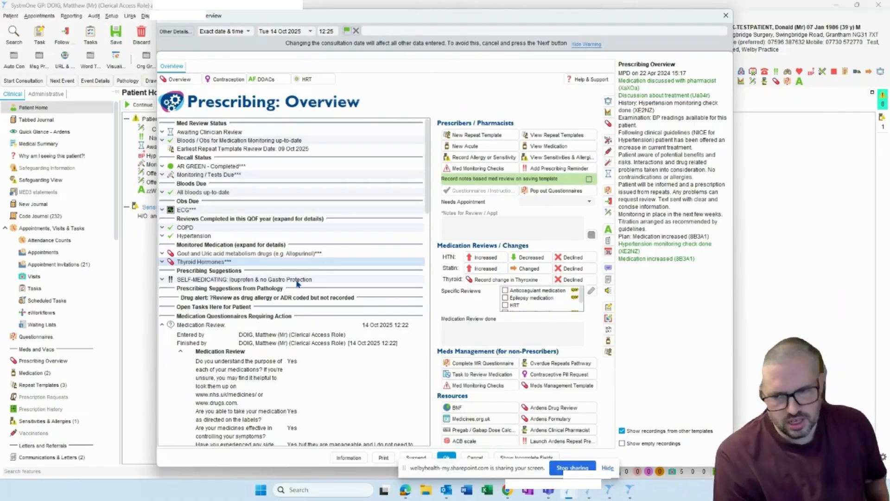
# - Examine the prescribing suggestions, the medication review questionnaire answers and the current repeat templates
pyautogui.click(296, 281)
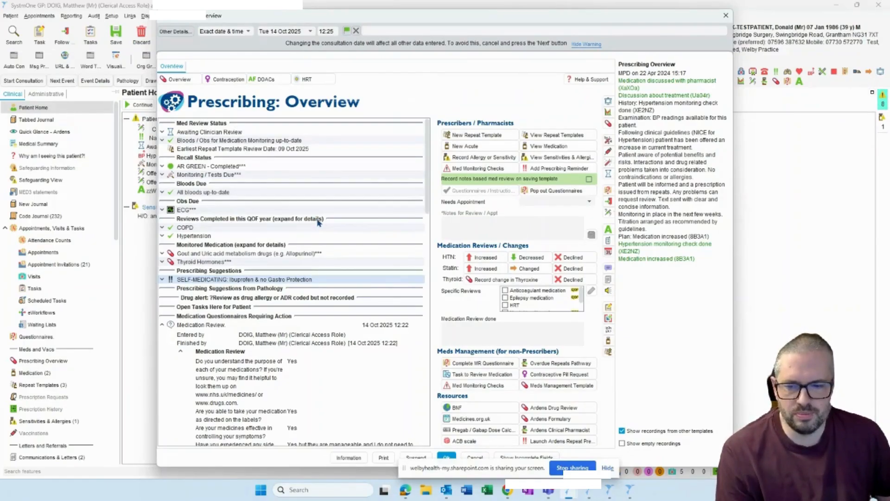
pyautogui.scroll(-3, 236, 227)
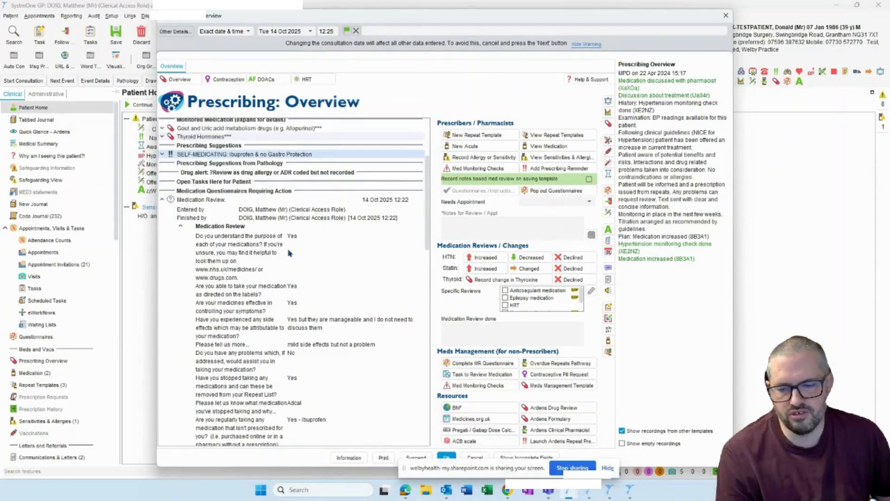
pyautogui.scroll(-1, 292, 246)
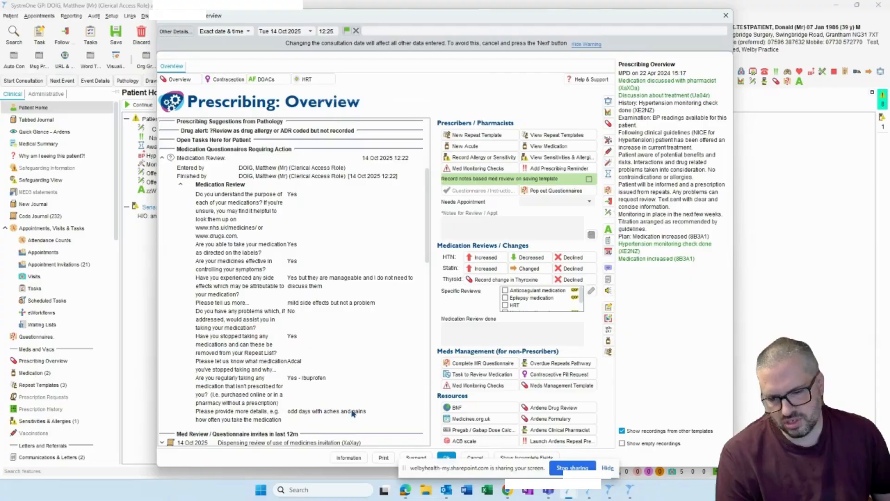
pyautogui.scroll(2, 357, 278)
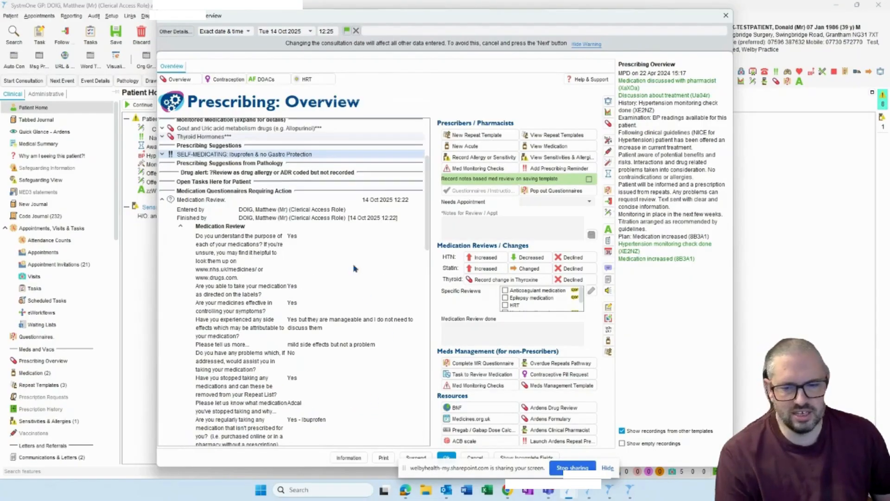
pyautogui.scroll(2, 269, 191)
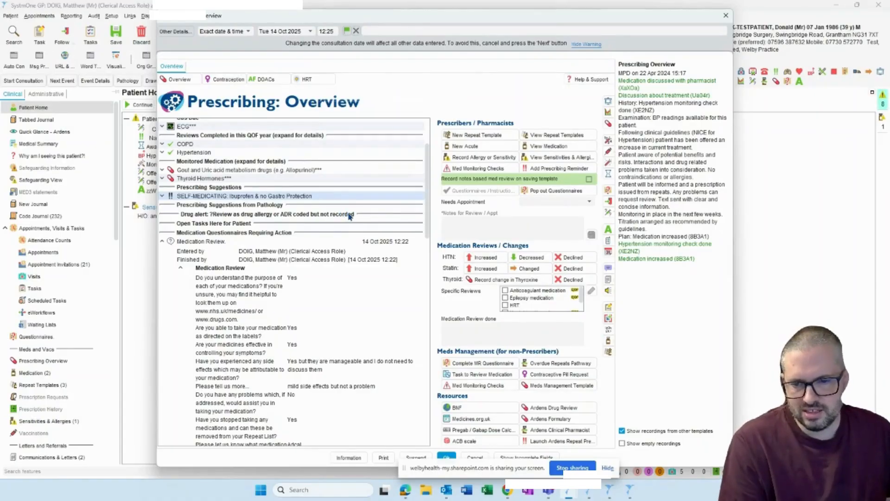
pyautogui.scroll(2, 306, 228)
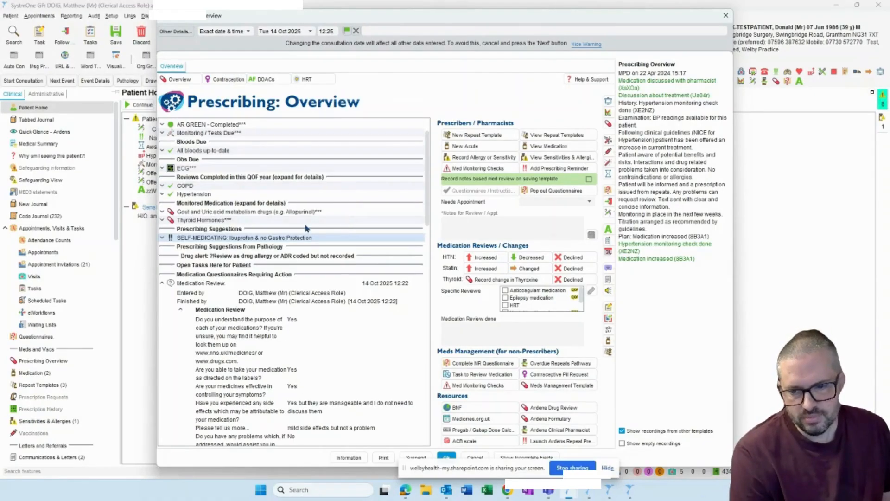
pyautogui.scroll(-4, 302, 227)
pyautogui.scroll(-10, 297, 253)
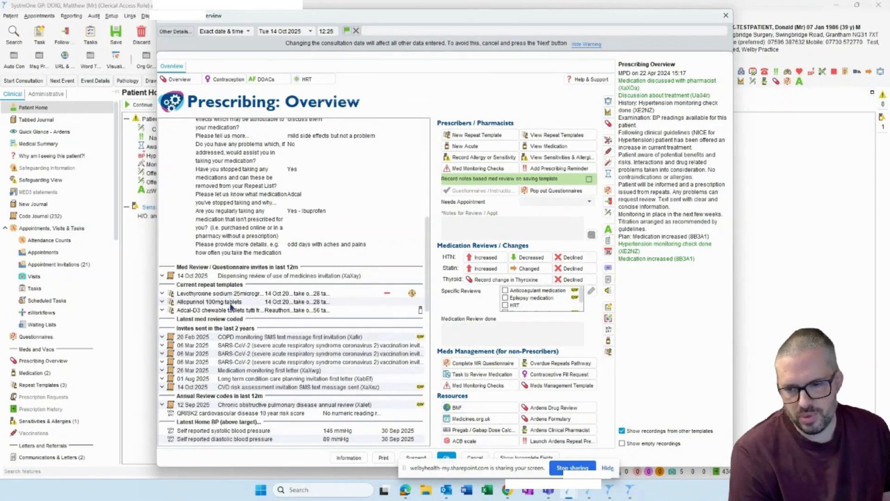
# - Stop the Adcal-D3 chewable tablets repeat template with the end reason "At the Patient's request"
pyautogui.scroll(4, 305, 243)
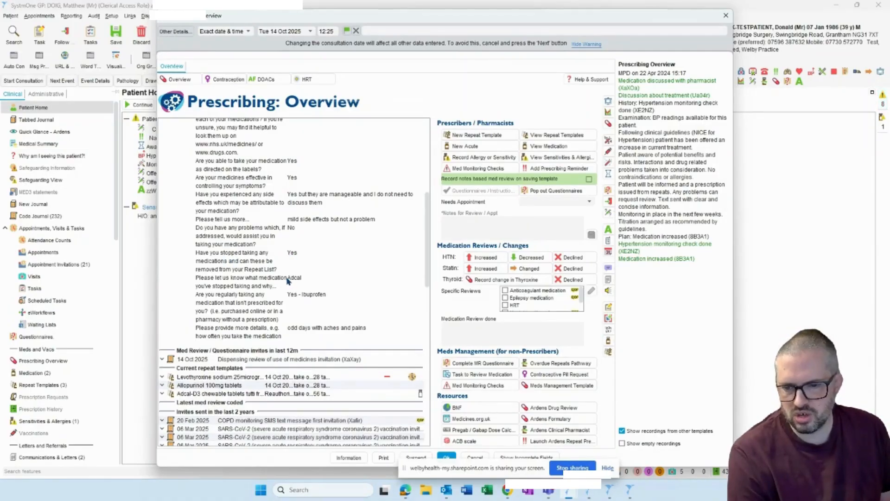
pyautogui.click(203, 395)
pyautogui.rightClick(203, 395)
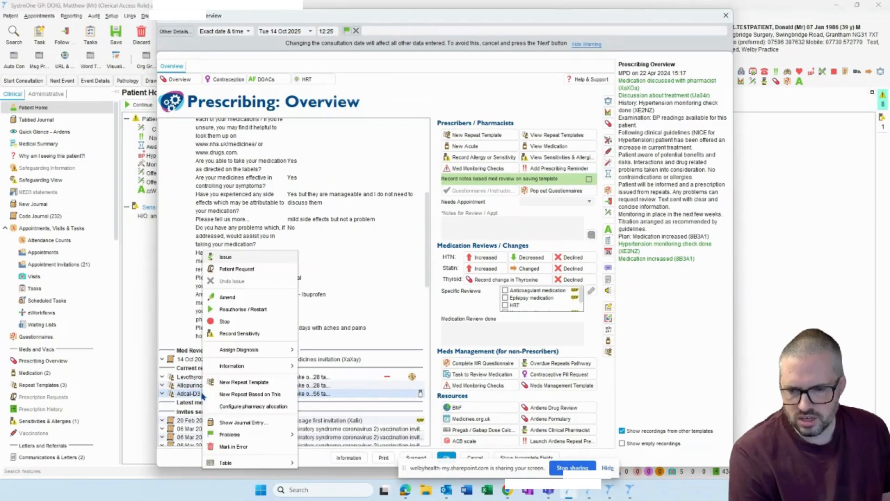
pyautogui.click(233, 321)
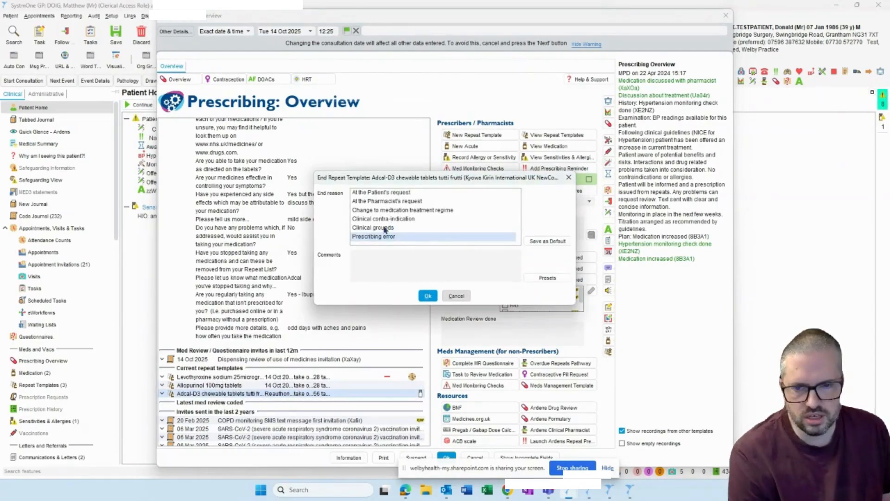
pyautogui.click(390, 194)
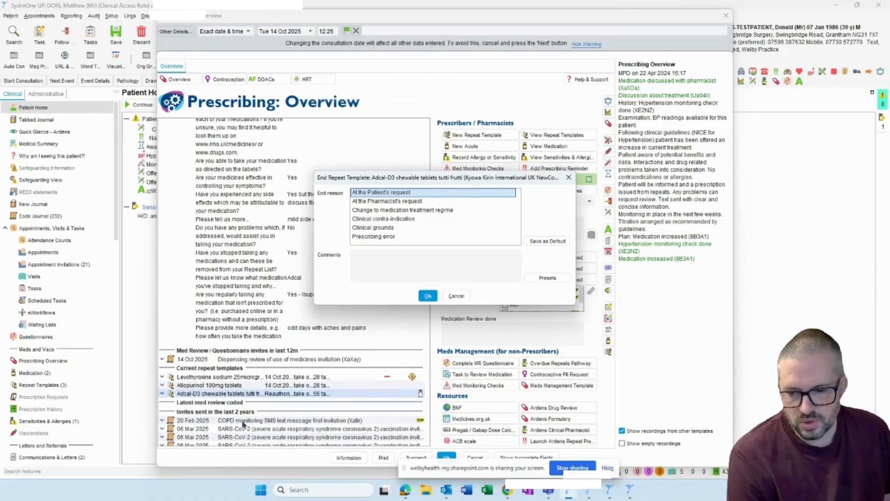
# - Review the sent invites, home BP, BMI and blood results in the patient's prescribing overview
pyautogui.scroll(-2, 262, 360)
pyautogui.scroll(-3, 261, 359)
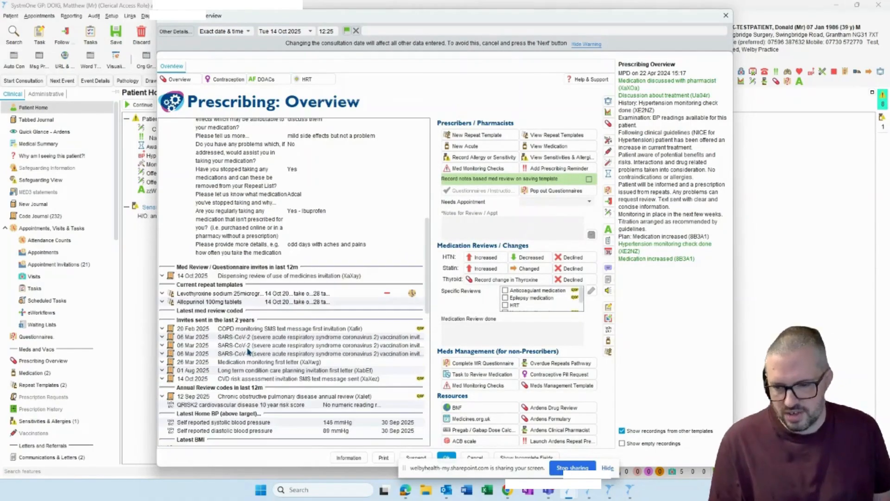
pyautogui.scroll(-6, 259, 320)
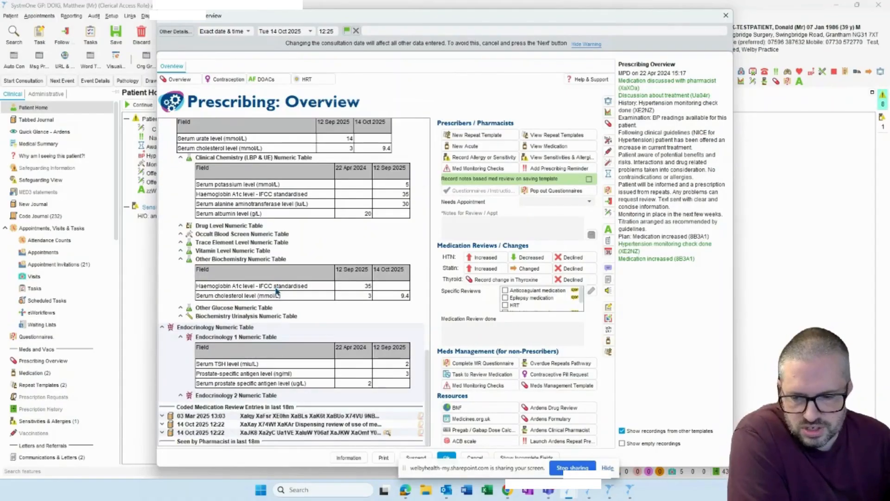
pyautogui.scroll(7, 277, 285)
pyautogui.scroll(5, 276, 296)
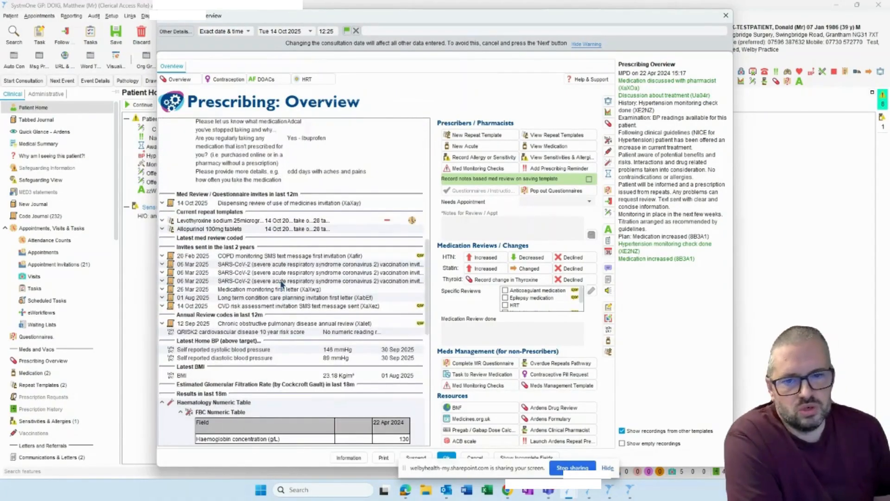
pyautogui.scroll(8, 281, 283)
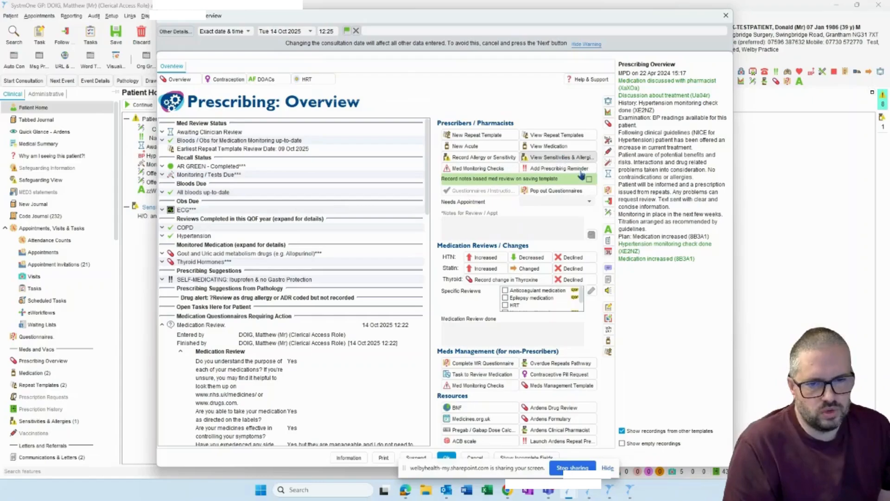
# - Turn on recording a notes based med review on saving the template, and turn it off again
pyautogui.click(588, 179)
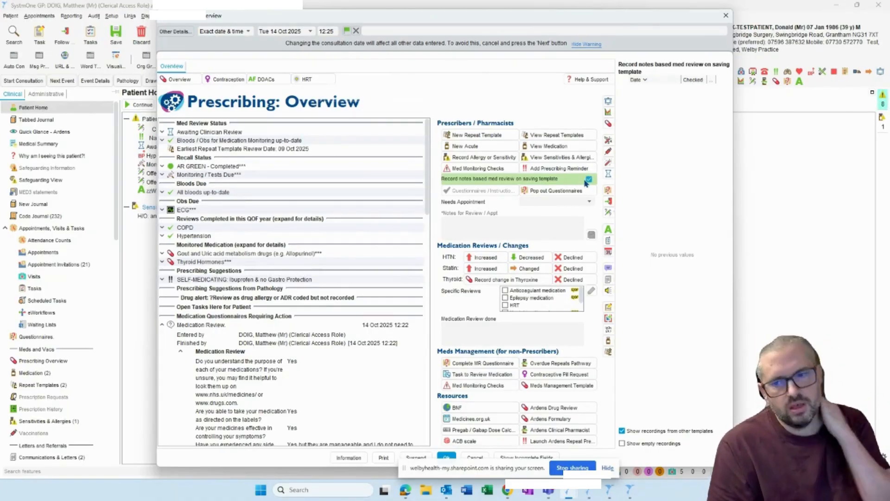
pyautogui.click(588, 180)
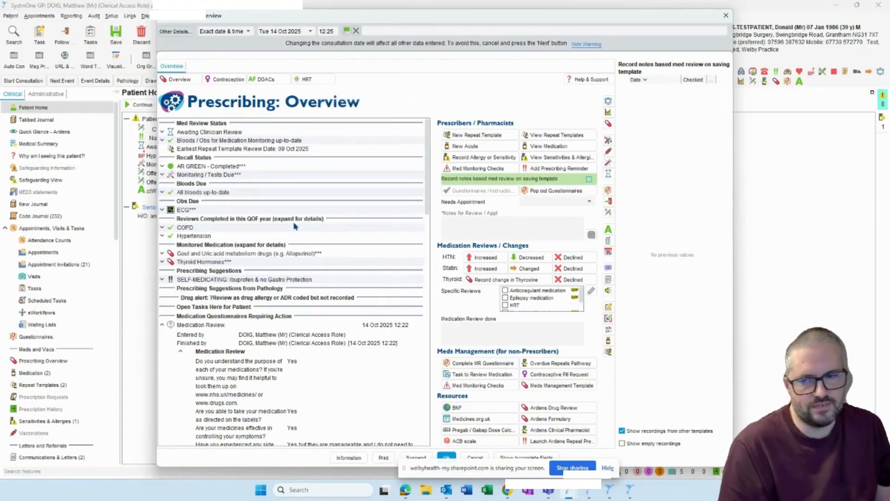
# - Set Needs Appointment to "Med Discussion / Shorter Appt" and enter the review note "Discuss PPI & Ibuprofen"
pyautogui.click(589, 202)
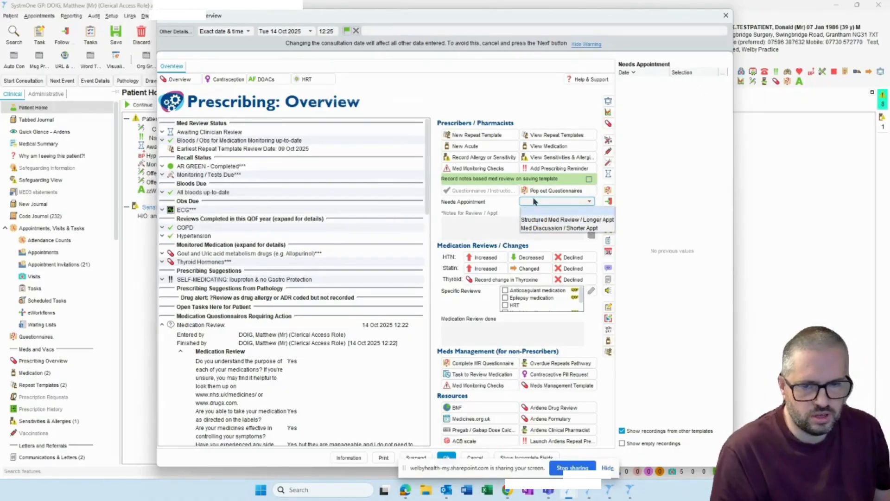
pyautogui.click(569, 228)
pyautogui.click(545, 228)
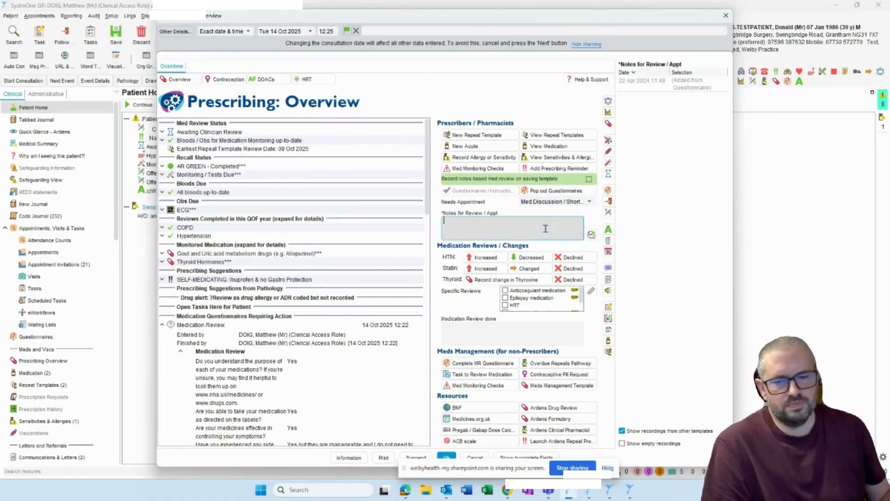
pyautogui.write('Discuss')
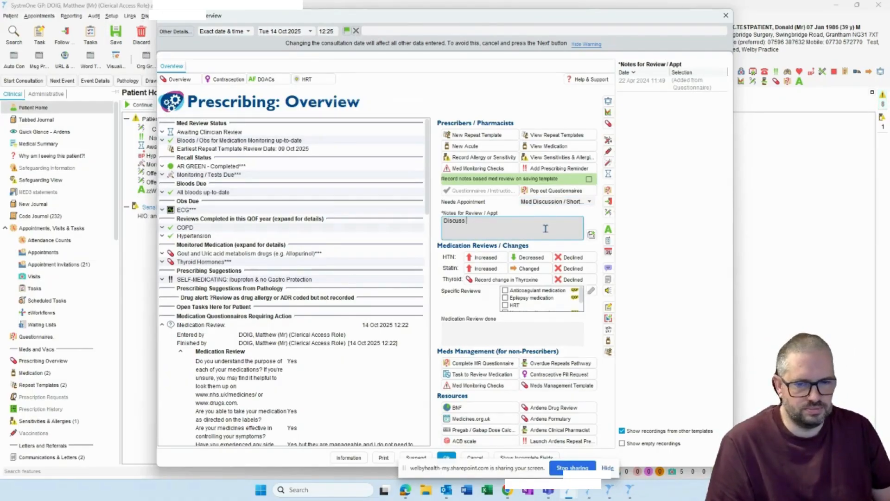
pyautogui.write(' PPI & Ibu')
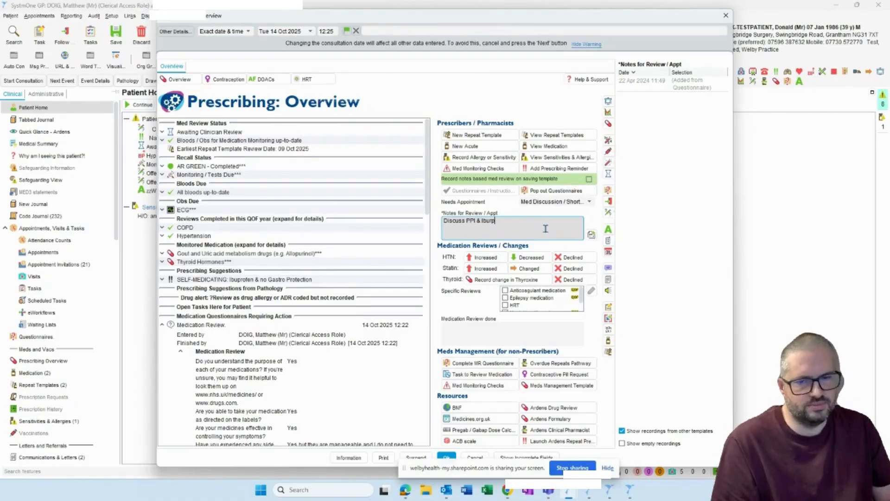
pyautogui.write('profen')
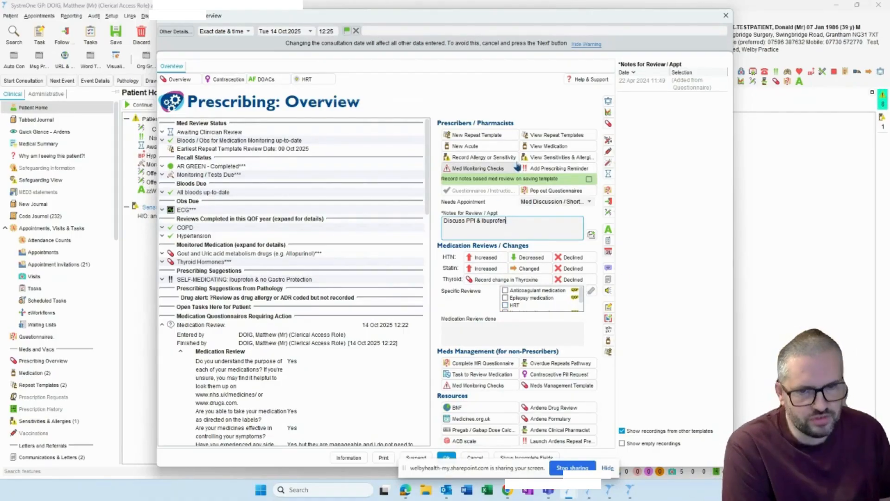
# - Check the Needs Appointment options, and clear the selected appointment type by choosing the blank option
pyautogui.click(587, 203)
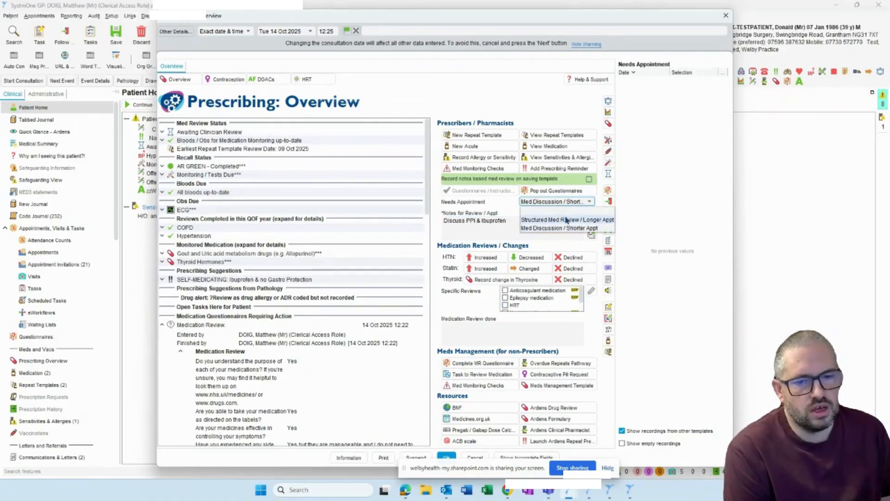
pyautogui.click(566, 204)
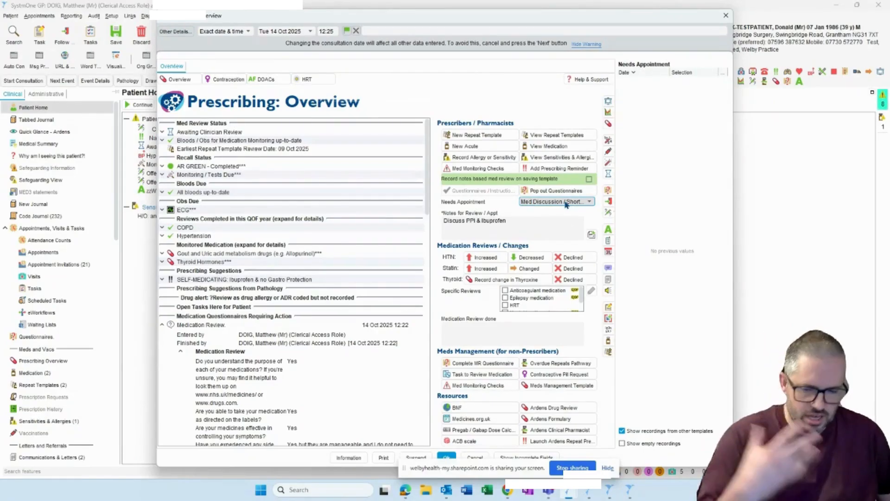
pyautogui.click(566, 201)
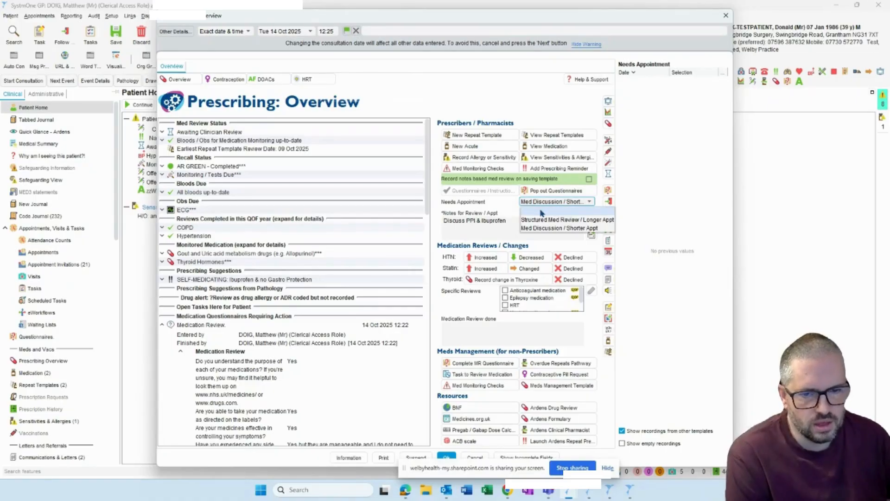
pyautogui.click(542, 212)
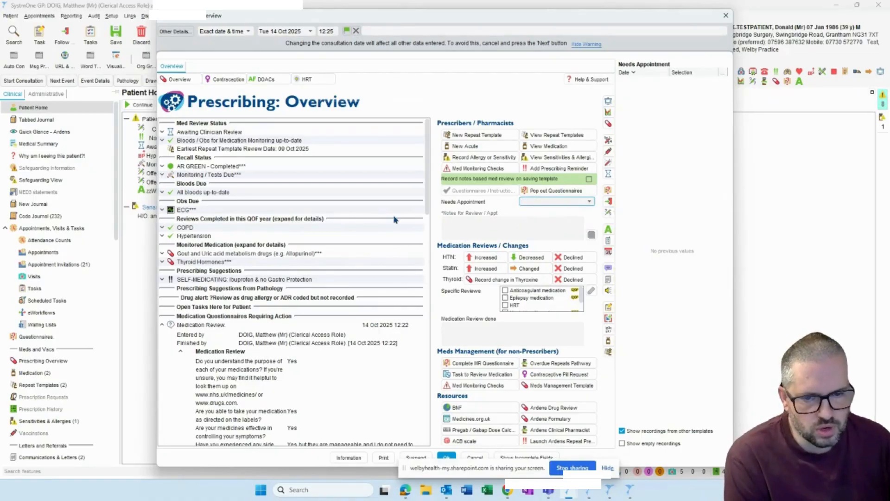
# - Turn on recording a notes based med review on saving, and save the Prescribing Overview template
pyautogui.click(590, 180)
pyautogui.click(589, 180)
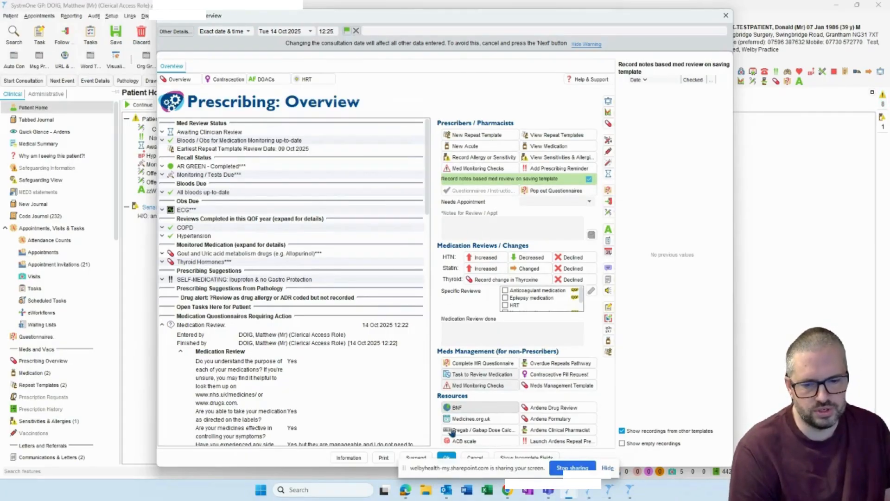
pyautogui.click(448, 458)
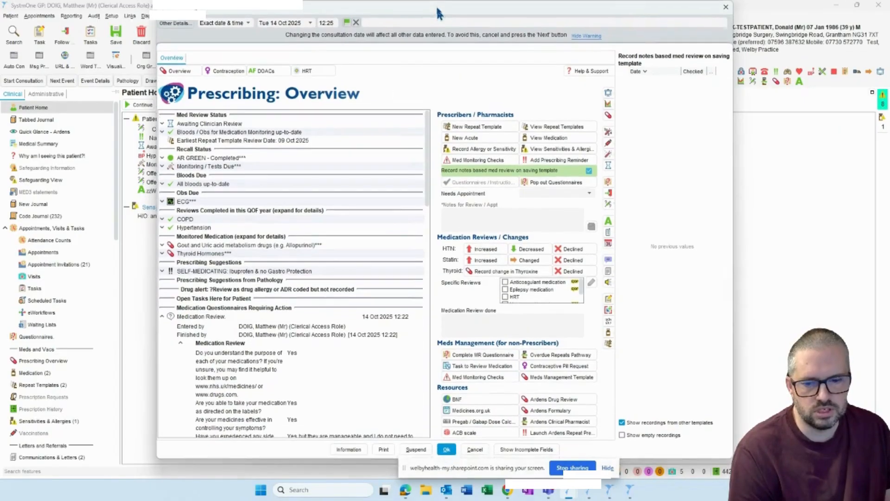
pyautogui.click(445, 449)
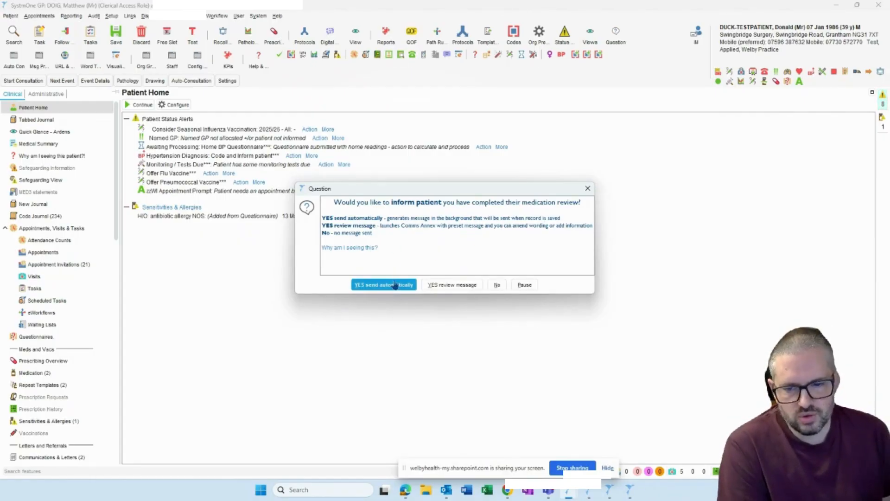
# - Choose to review the message informing the patient of the completed medication review, check its wording, and send it by SMS
pyautogui.click(447, 285)
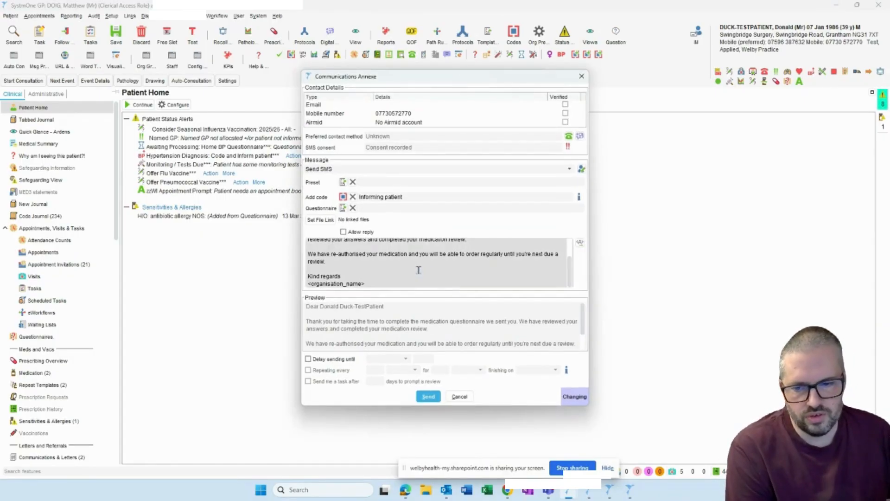
pyautogui.click(390, 285)
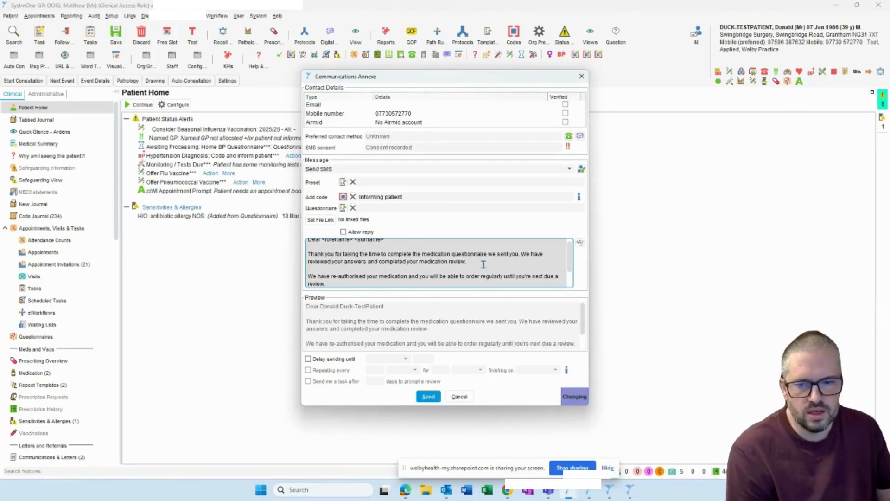
pyautogui.scroll(1, 539, 260)
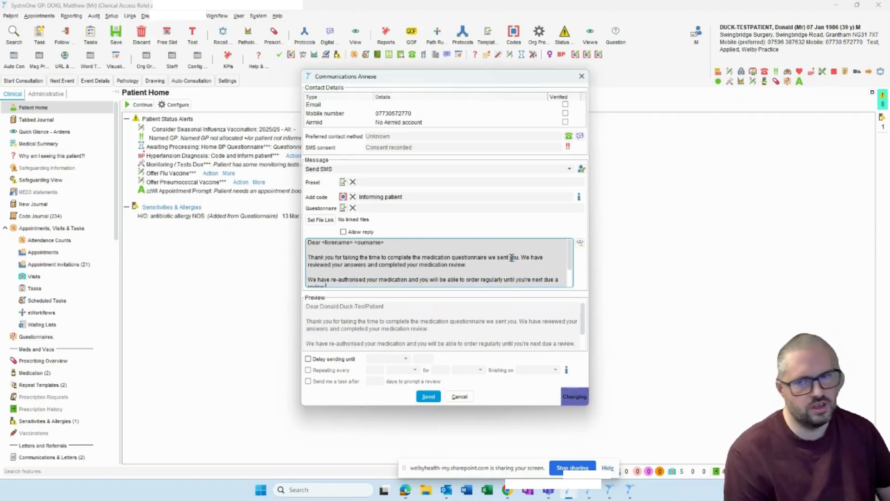
pyautogui.click(427, 397)
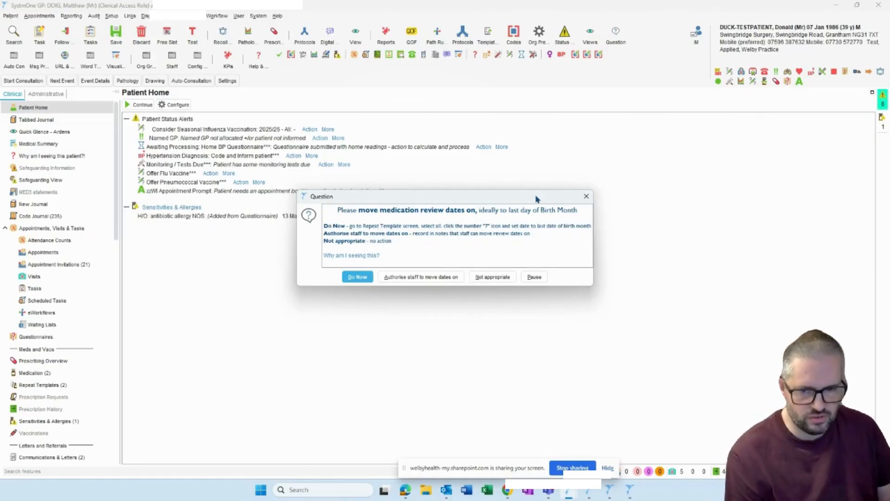
# - Choose to move the medication review dates on now, and select the Allopurinol and Levothyroxine repeat templates
pyautogui.click(358, 277)
pyautogui.moveTo(251, 144); pyautogui.dragTo(254, 168)
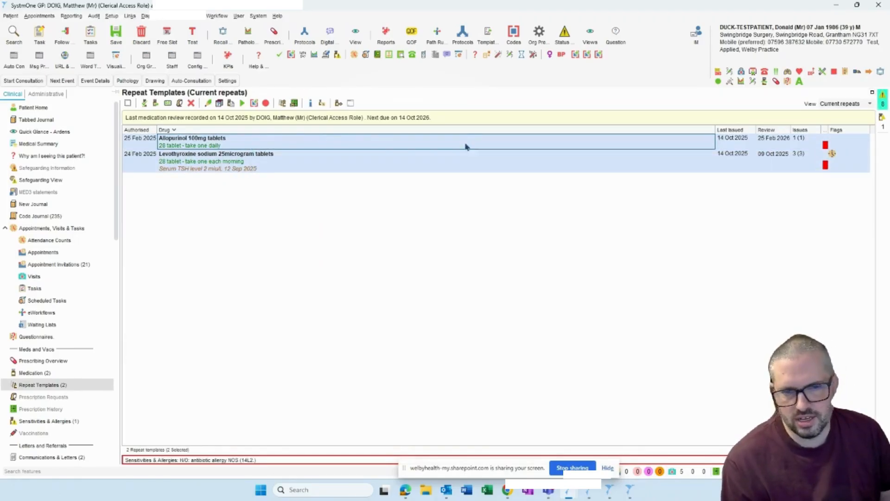
# - Try to change the review date of both selected repeat templates to 19 Nov 2026
pyautogui.click(219, 104)
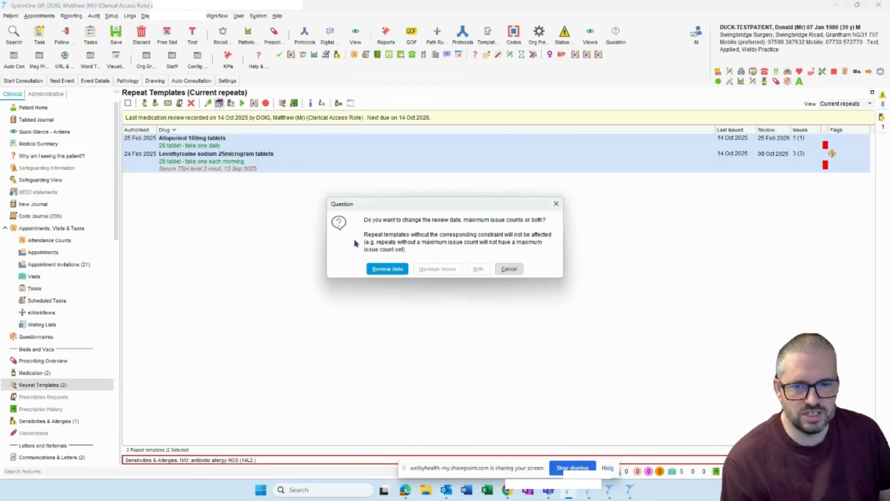
pyautogui.click(394, 269)
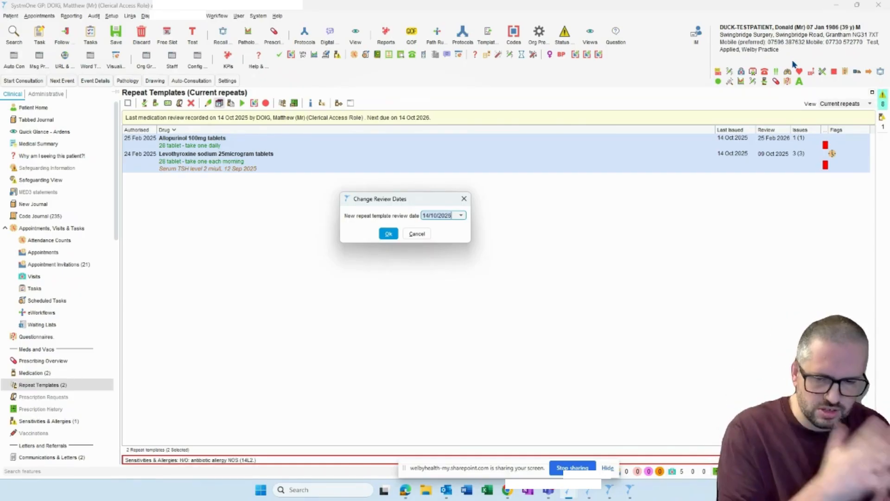
pyautogui.click(461, 216)
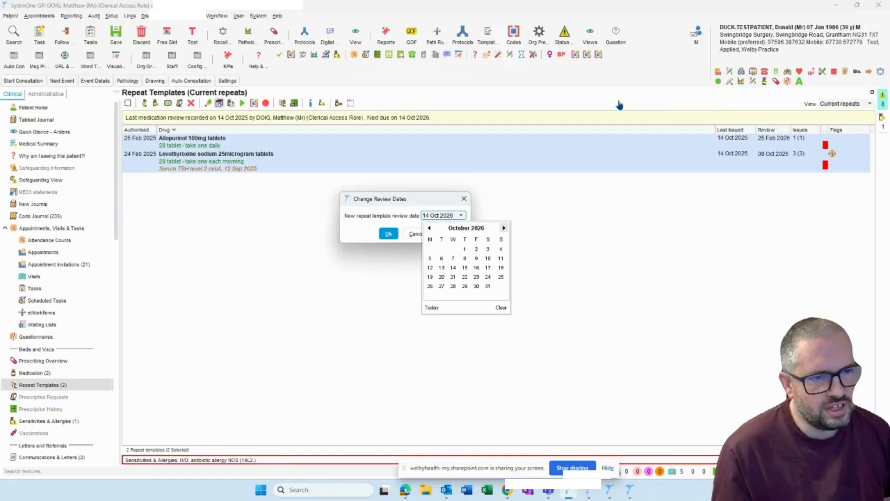
pyautogui.click(503, 228)
pyautogui.click(464, 277)
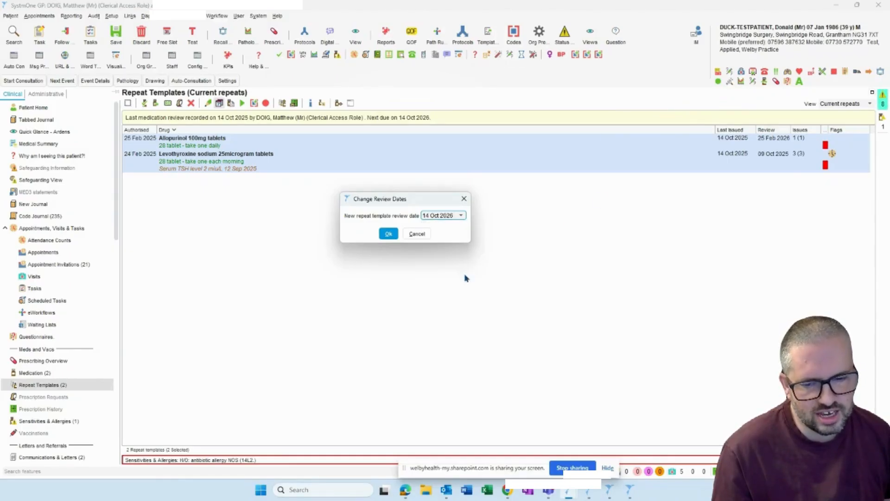
pyautogui.click(388, 235)
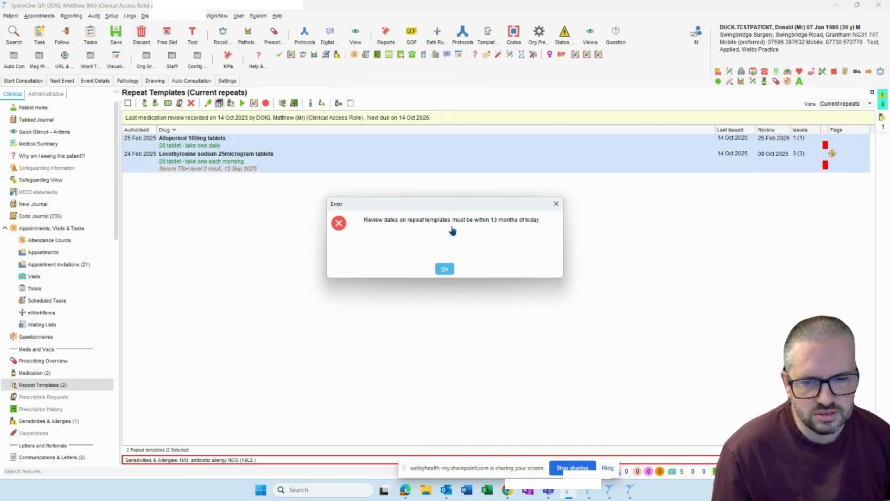
pyautogui.click(445, 266)
# - Try to move the review date of both repeat templates on to 14 Oct 2027 using "+1"
pyautogui.click(221, 104)
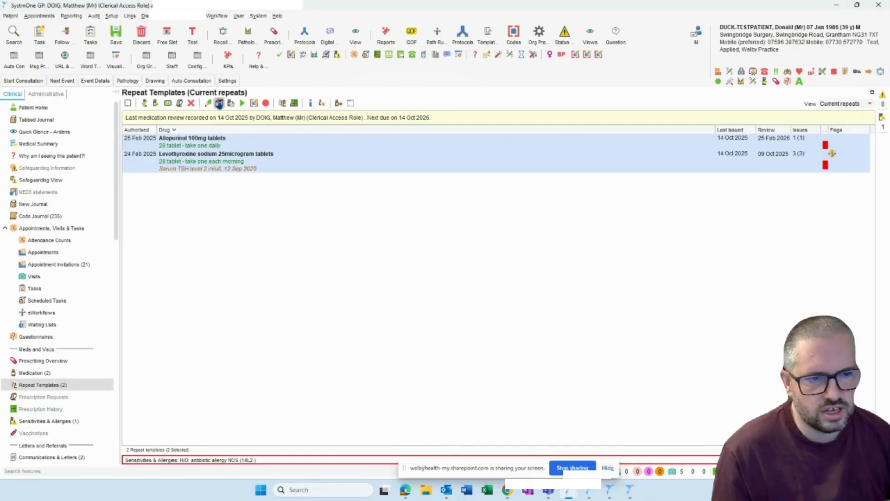
pyautogui.click(383, 268)
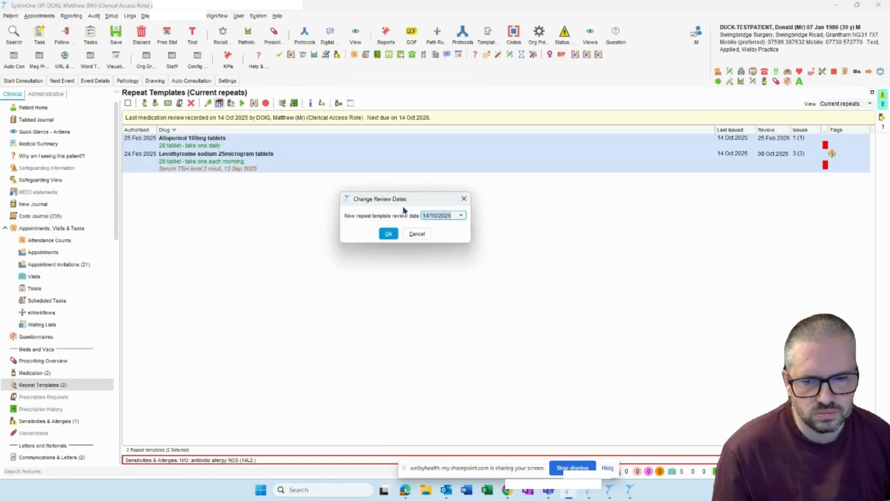
pyautogui.write('+1')
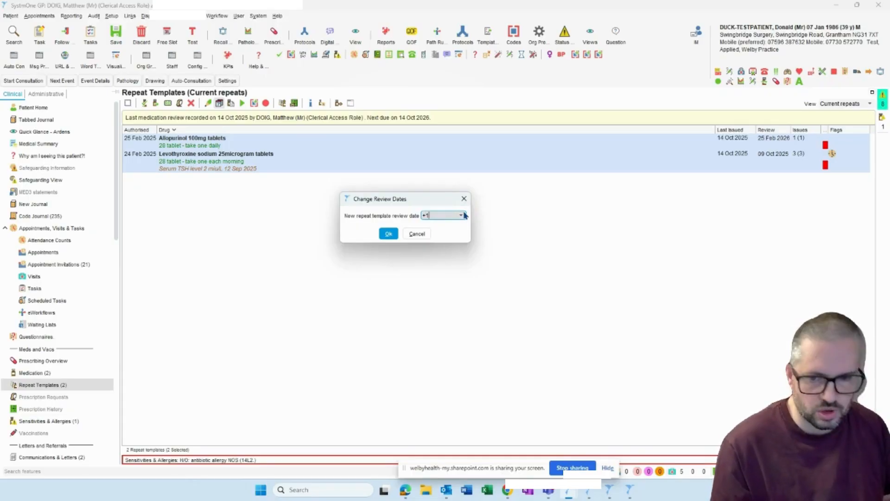
pyautogui.press('Tab')
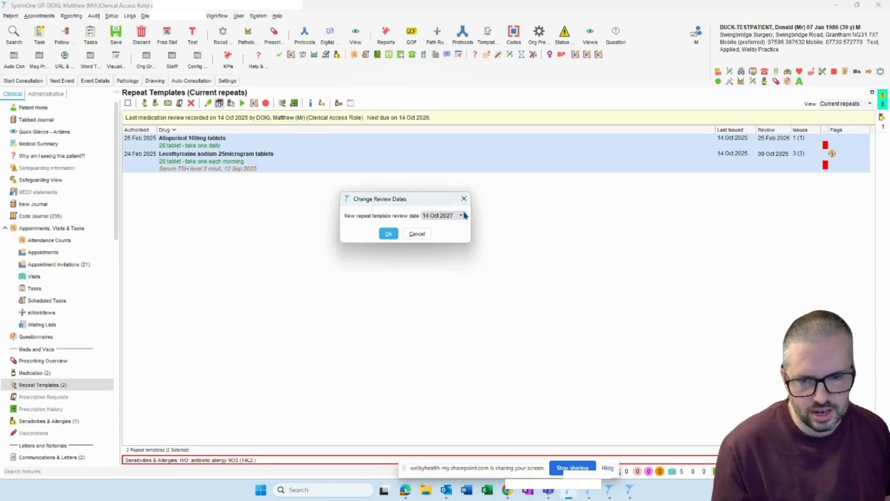
pyautogui.click(389, 235)
pyautogui.press('Return')
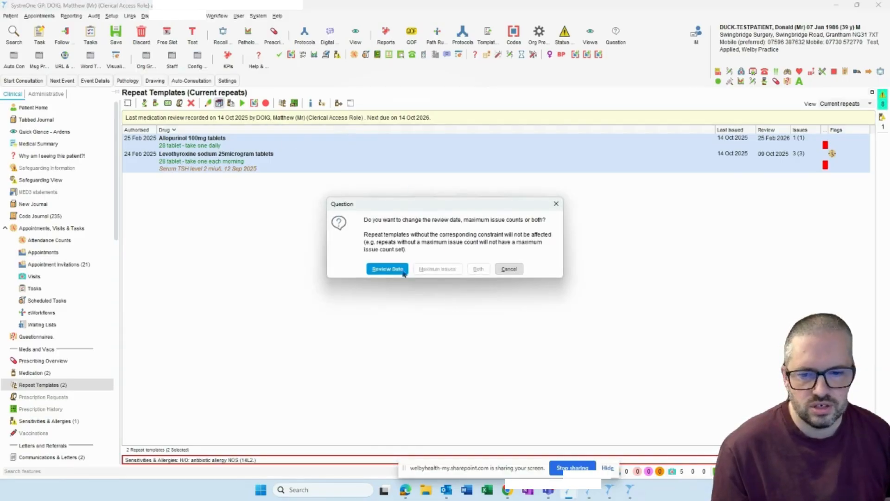
# - Set the review date of both repeat templates to 14 Oct 2026, and check the new medication review entry in the Tabbed Journal
pyautogui.click(387, 269)
pyautogui.click(384, 233)
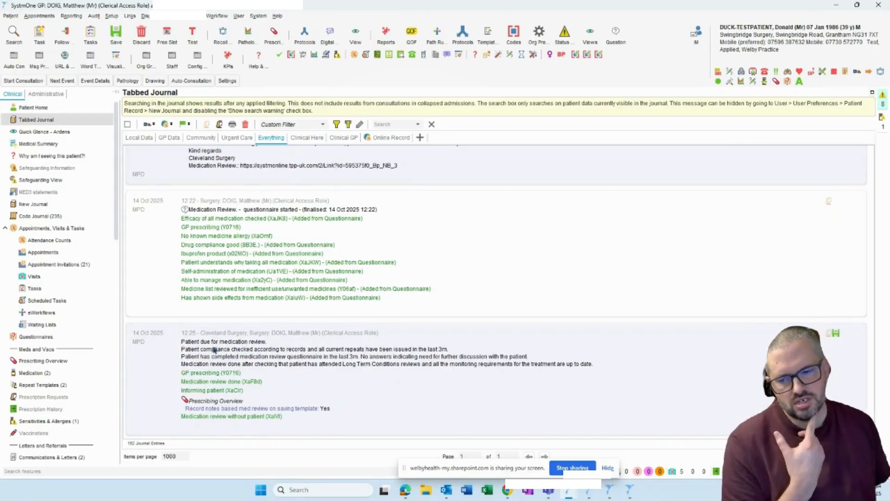
pyautogui.click(252, 345)
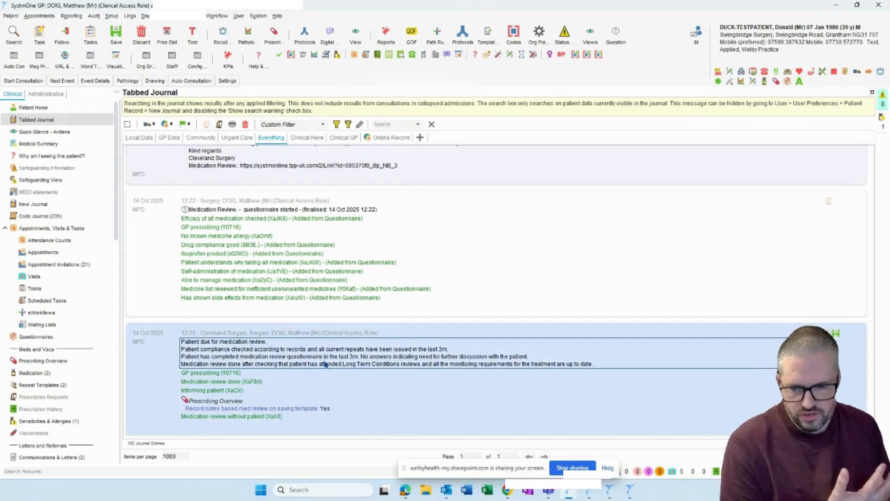